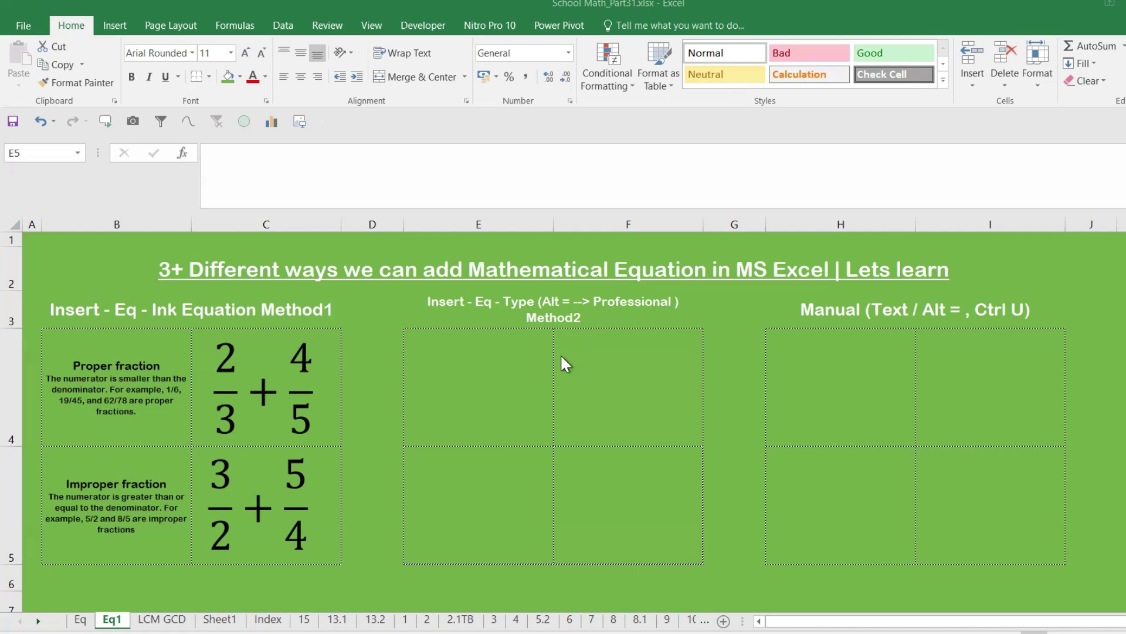
Delete the 2/3 + 4/5 and 3/2 + 5/4 equations from cells C4 and C5
{"action": "left_click", "coordinate": [832, 307]}
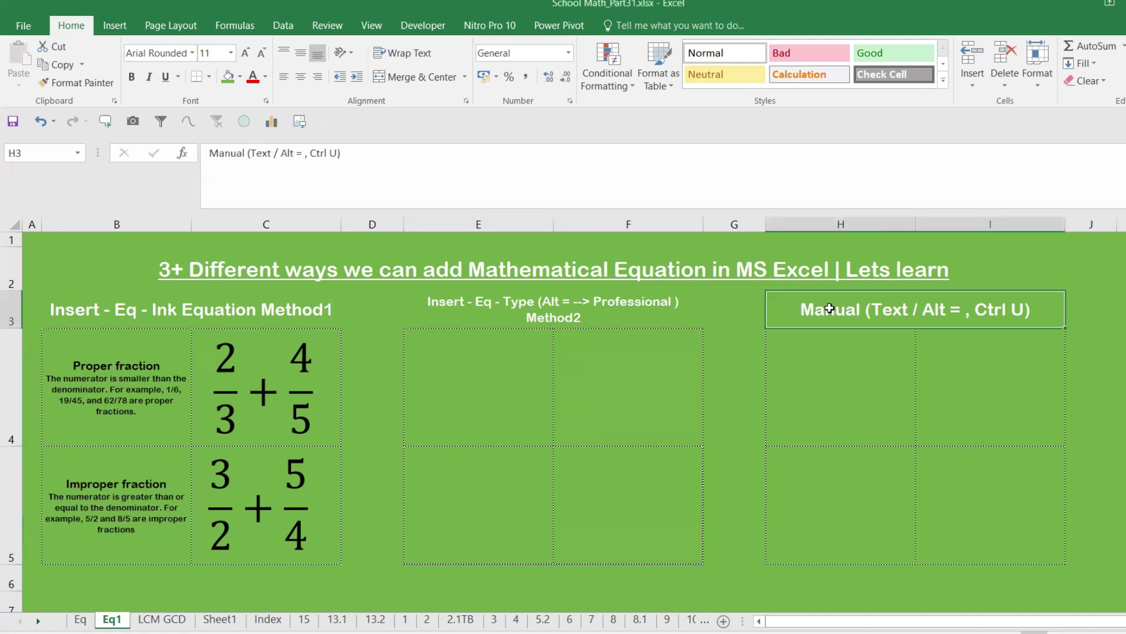
{"action": "left_click", "coordinate": [306, 367]}
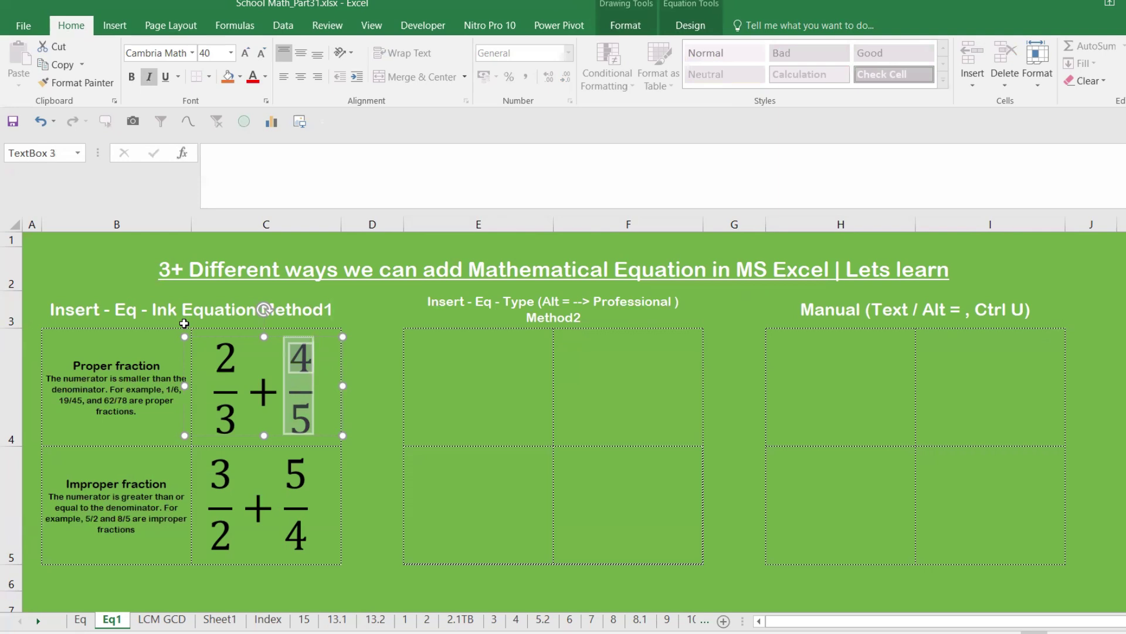
{"action": "left_click", "coordinate": [330, 434]}
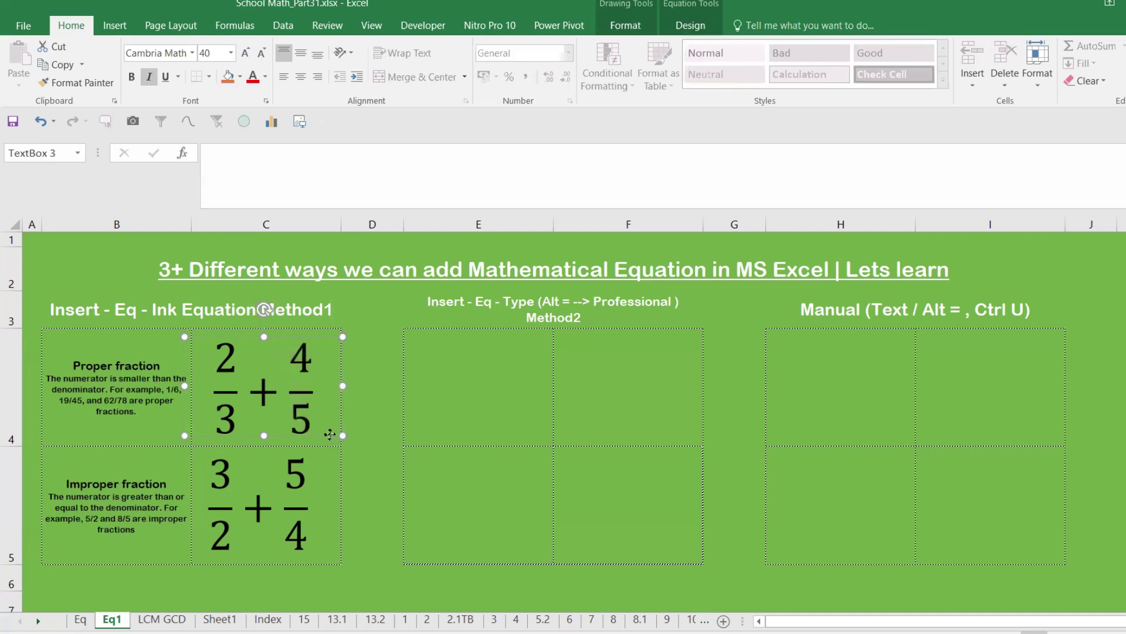
{"action": "key", "text": "Delete"}
{"action": "left_click", "coordinate": [308, 473]}
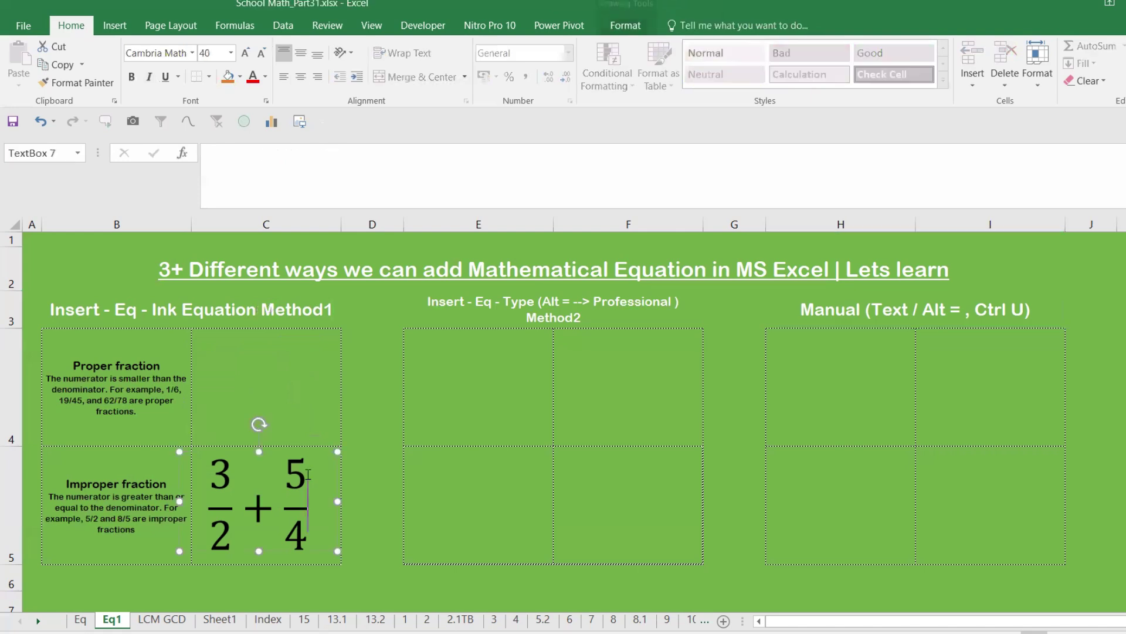
{"action": "key", "text": "Delete"}
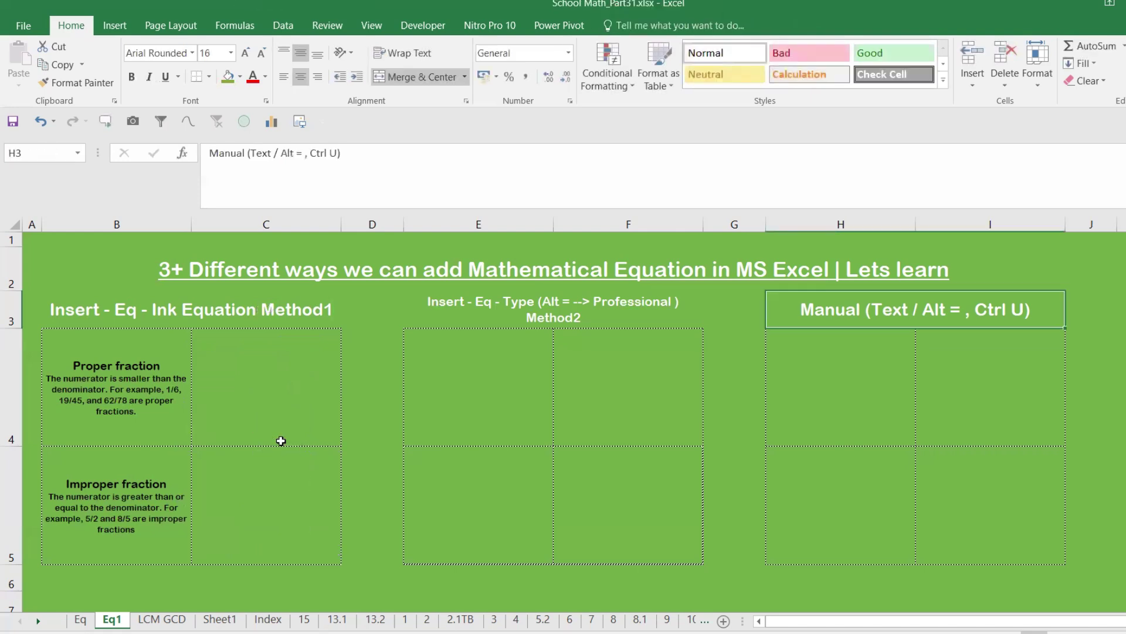
Review the Proper and Improper fraction descriptions in B4 and B5, then select empty cell C4
{"action": "left_click", "coordinate": [116, 393]}
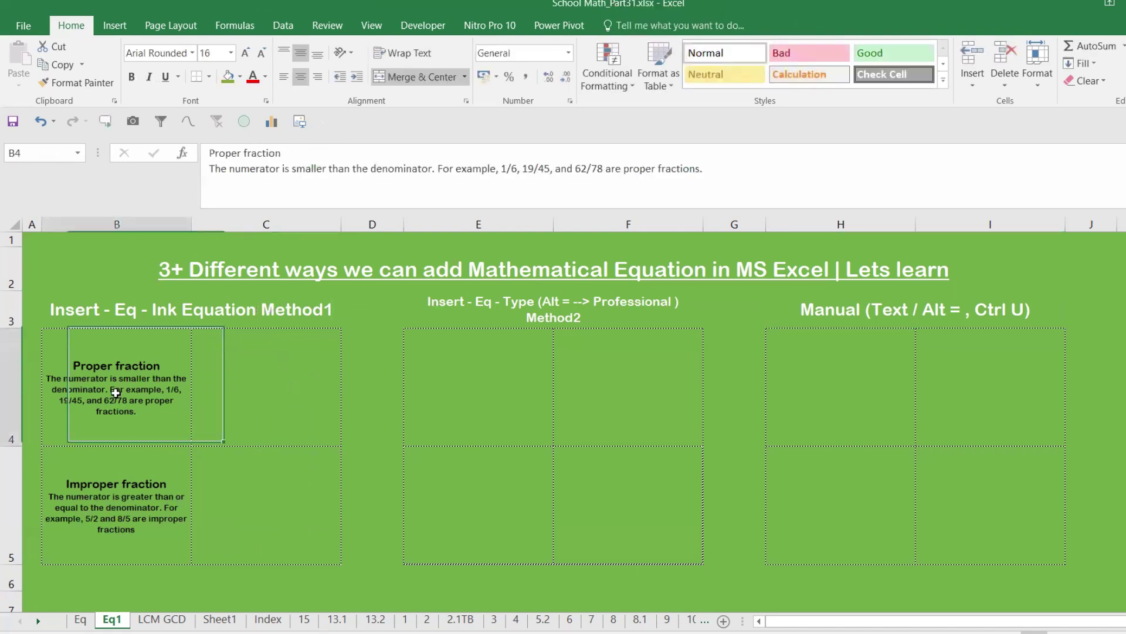
{"action": "left_click", "coordinate": [113, 467]}
{"action": "left_click", "coordinate": [120, 427]}
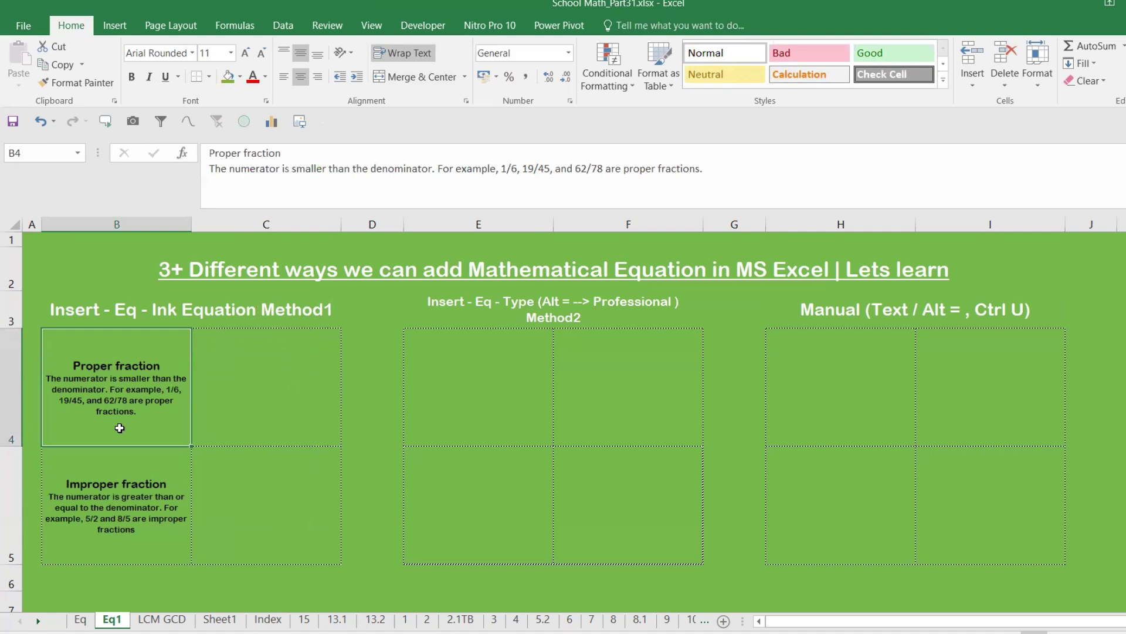
{"action": "left_click", "coordinate": [119, 481]}
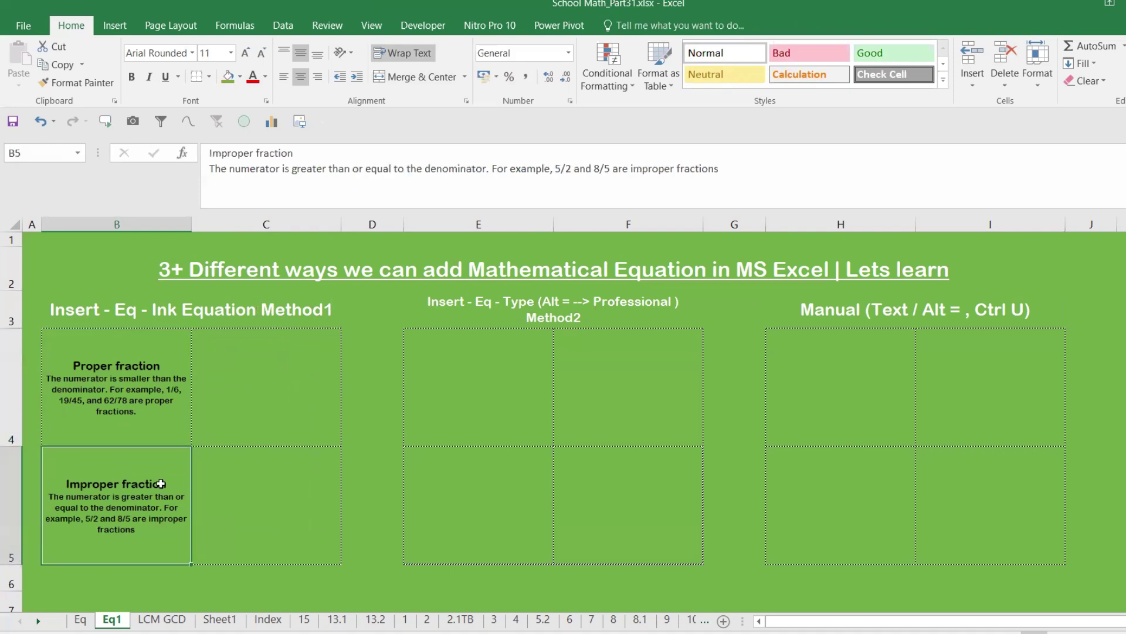
{"action": "left_click", "coordinate": [163, 439]}
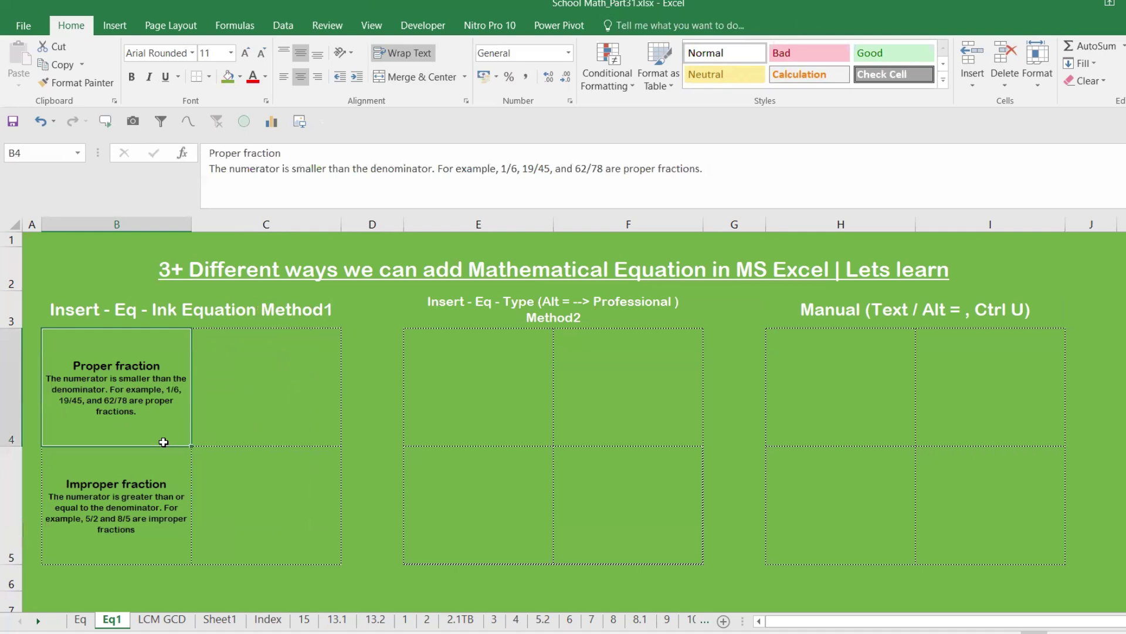
{"action": "left_click", "coordinate": [255, 390]}
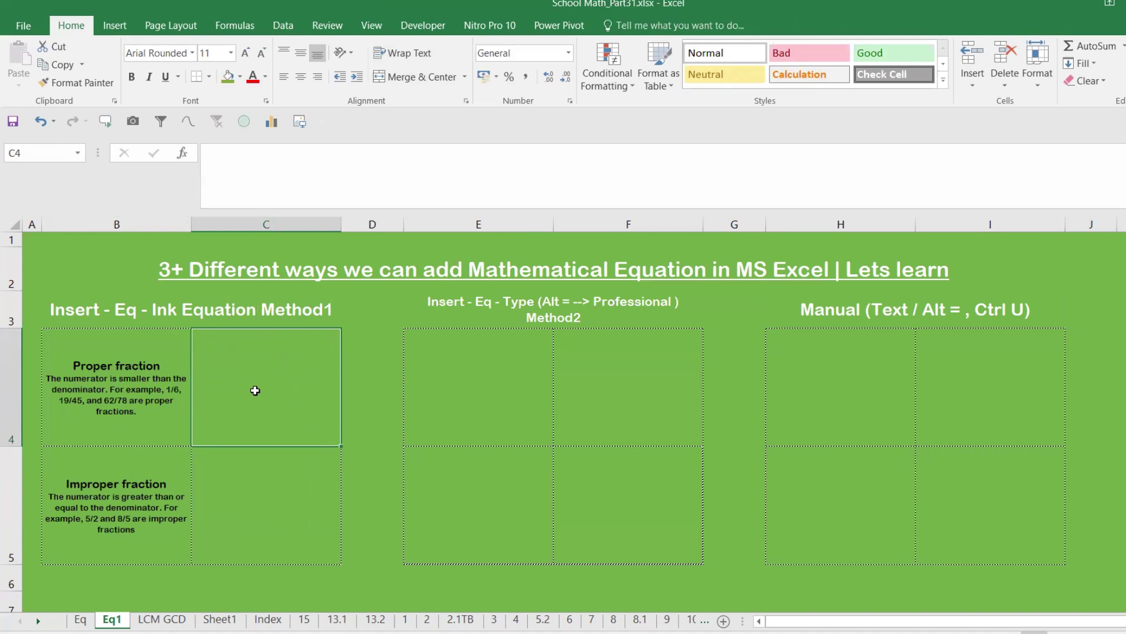
Insert a blank equation, move it into cell C4, and bring up the Ink Equation pad
{"action": "left_click", "coordinate": [113, 26]}
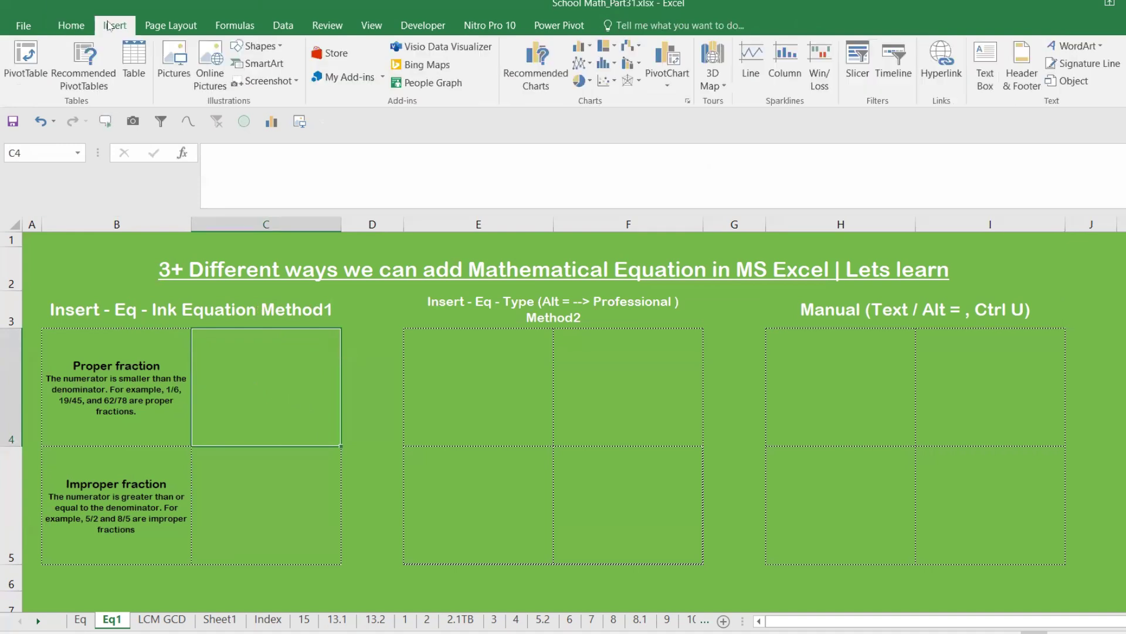
{"action": "key", "text": "alt+equal"}
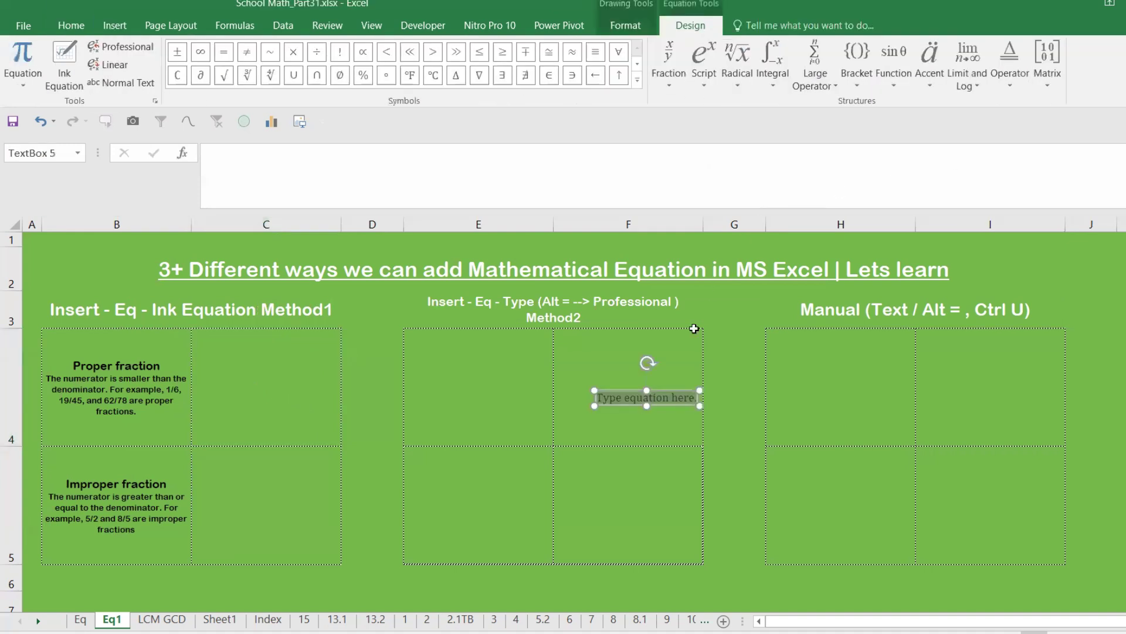
{"action": "left_click", "coordinate": [602, 409]}
{"action": "left_click_drag", "start_coordinate": [602, 409], "coordinate": [227, 401]}
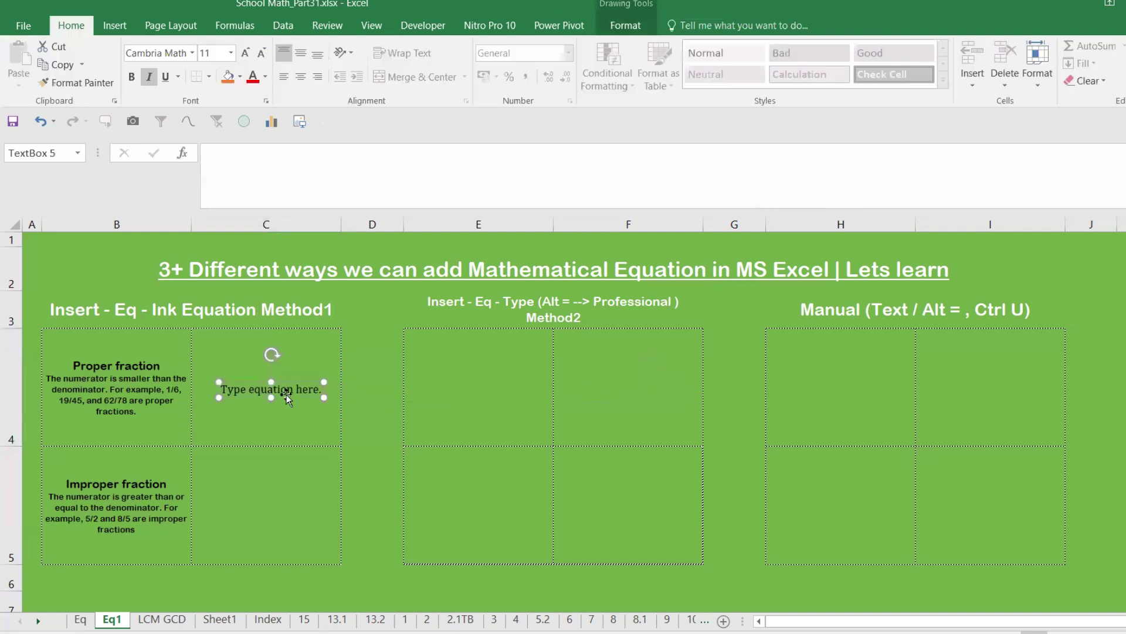
{"action": "left_click", "coordinate": [287, 393]}
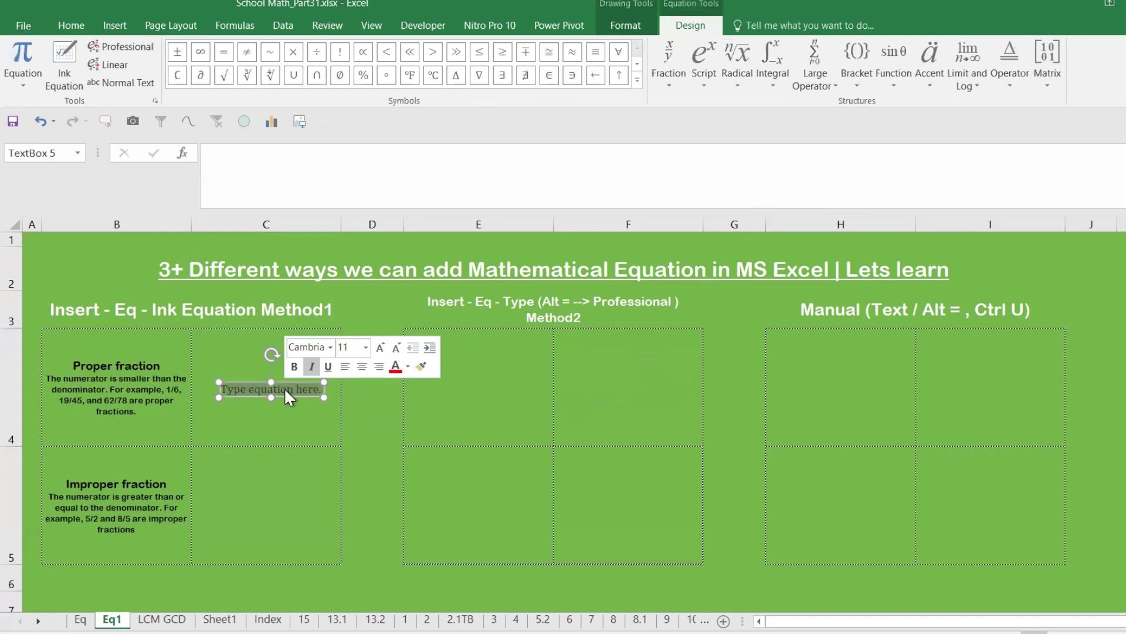
{"action": "left_click", "coordinate": [63, 73]}
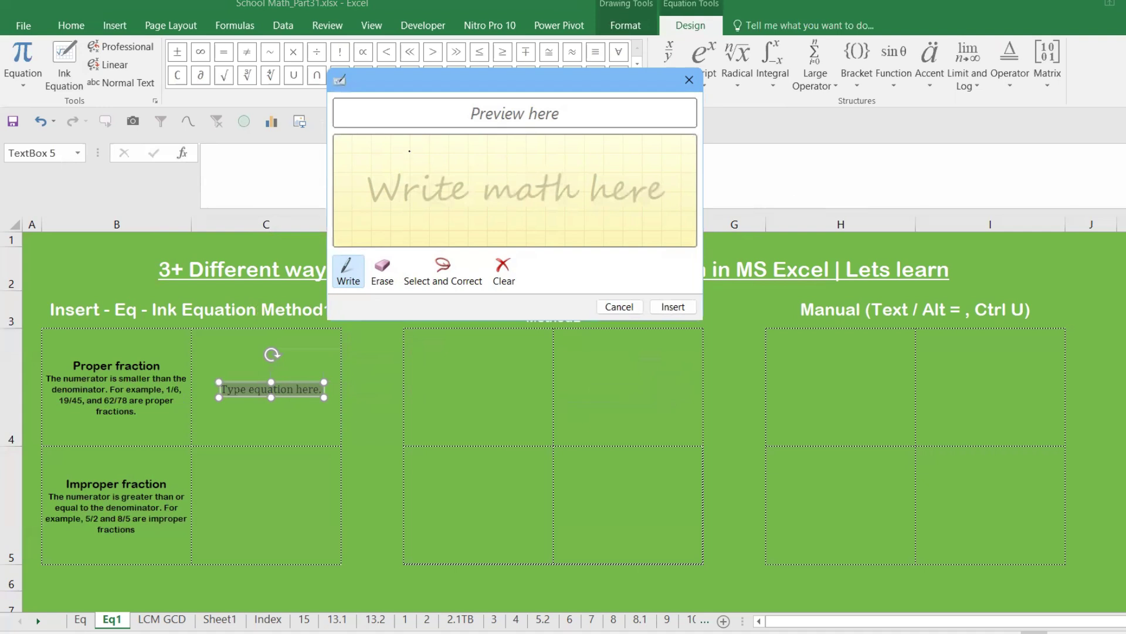
Handwrite 1/2 + 2/3 in the Ink Equation pad, correcting the misread 3, and insert it
{"action": "mouse_move", "coordinate": [410, 150]}
{"action": "left_mouse_down"}
{"action": "mouse_move", "coordinate": [417, 188]}
{"action": "mouse_move", "coordinate": [450, 194]}
{"action": "mouse_move", "coordinate": [433, 236]}
{"action": "mouse_move", "coordinate": [465, 232]}
{"action": "left_mouse_up"}
{"action": "mouse_move", "coordinate": [470, 192]}
{"action": "left_mouse_down"}
{"action": "mouse_move", "coordinate": [498, 187]}
{"action": "mouse_move", "coordinate": [489, 210]}
{"action": "left_mouse_up"}
{"action": "mouse_move", "coordinate": [505, 158]}
{"action": "left_mouse_down"}
{"action": "mouse_move", "coordinate": [556, 179]}
{"action": "mouse_move", "coordinate": [584, 176]}
{"action": "mouse_move", "coordinate": [562, 203]}
{"action": "mouse_move", "coordinate": [568, 226]}
{"action": "mouse_move", "coordinate": [552, 231]}
{"action": "left_mouse_up"}
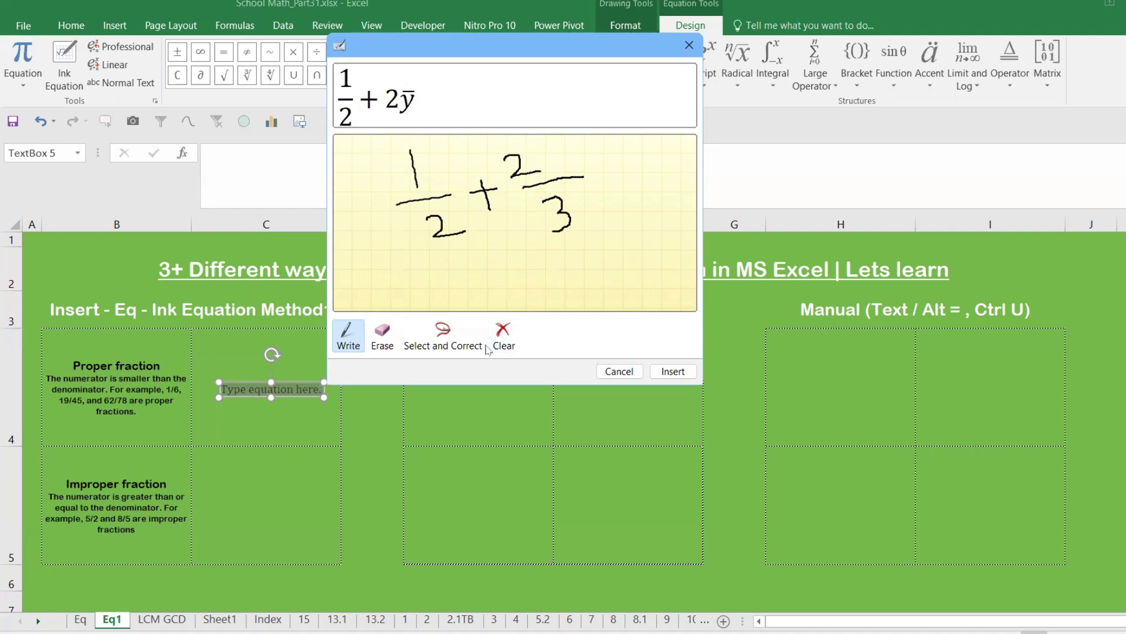
{"action": "left_click", "coordinate": [382, 336]}
{"action": "mouse_move", "coordinate": [568, 221]}
{"action": "left_mouse_down"}
{"action": "mouse_move", "coordinate": [558, 196]}
{"action": "mouse_move", "coordinate": [522, 184]}
{"action": "left_mouse_up"}
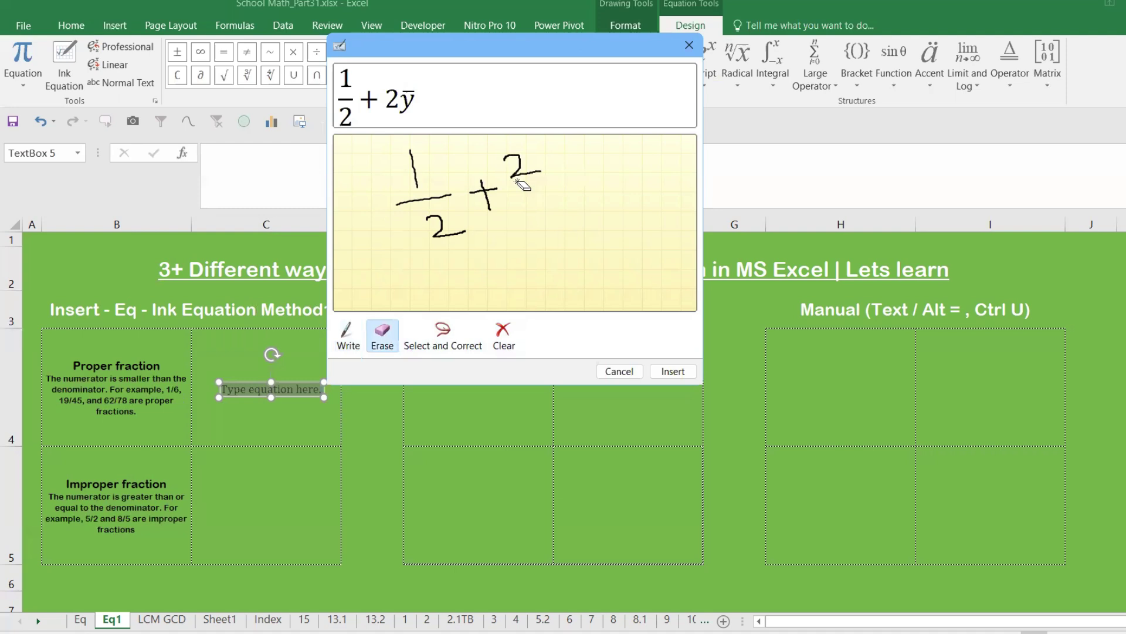
{"action": "left_click", "coordinate": [347, 335]}
{"action": "left_click_drag", "start_coordinate": [506, 186], "coordinate": [581, 177]}
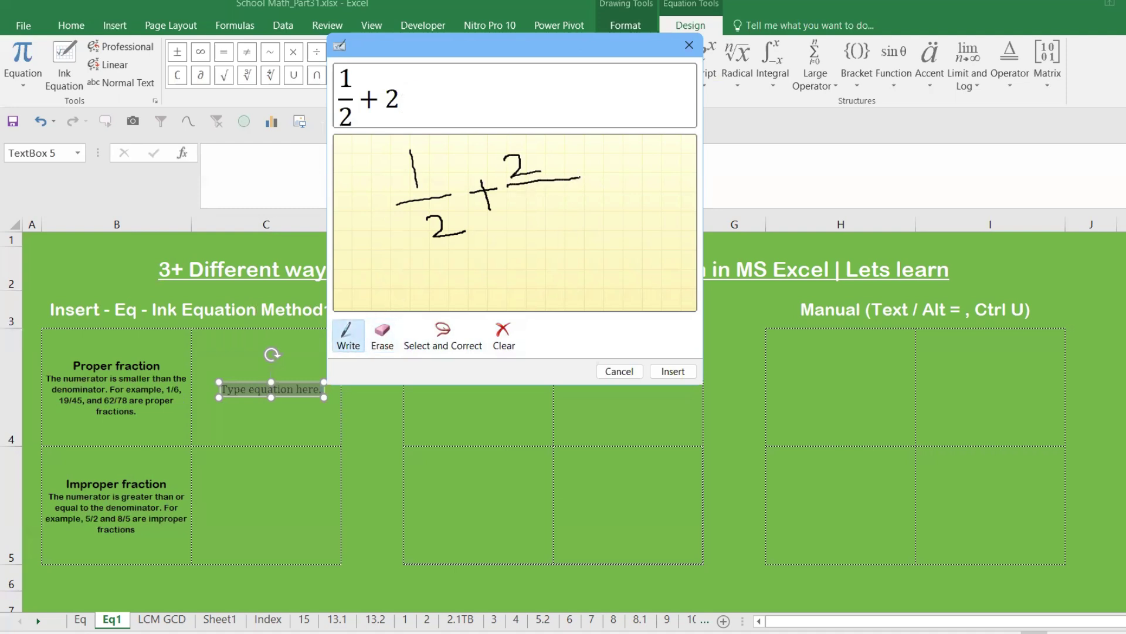
{"action": "mouse_move", "coordinate": [527, 201]}
{"action": "left_mouse_down"}
{"action": "mouse_move", "coordinate": [552, 206]}
{"action": "mouse_move", "coordinate": [542, 222]}
{"action": "left_mouse_up"}
{"action": "left_click", "coordinate": [672, 372]}
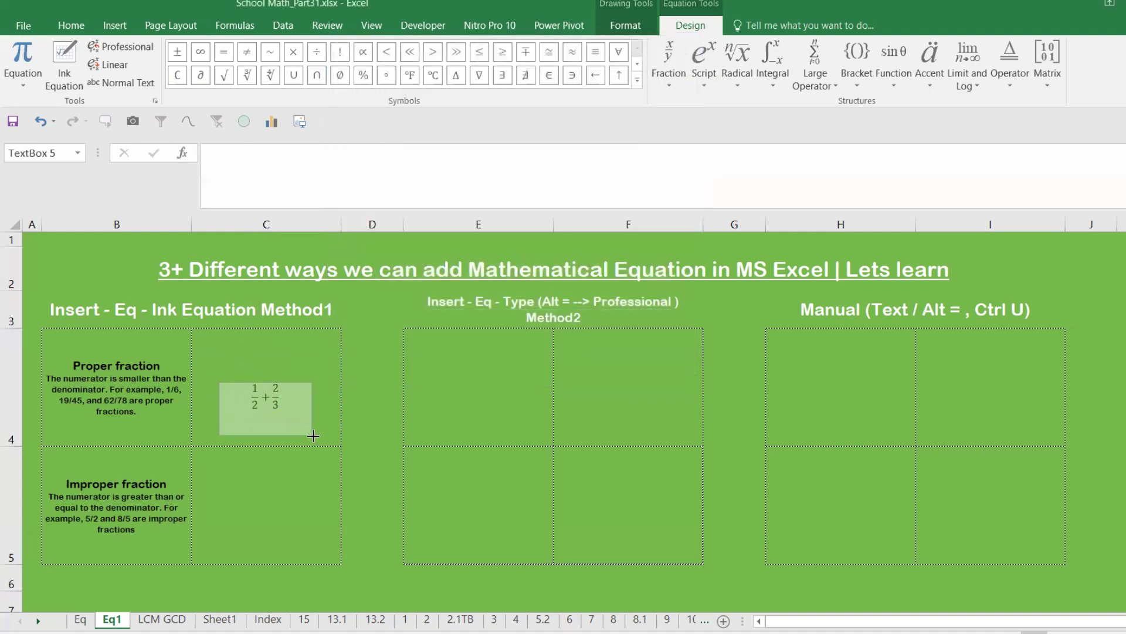
Enlarge the 1/2 + 2/3 equation to 44 pt and centre it in the Proper fraction cell
{"action": "left_click", "coordinate": [306, 430]}
{"action": "left_click_drag", "start_coordinate": [296, 412], "coordinate": [337, 428]}
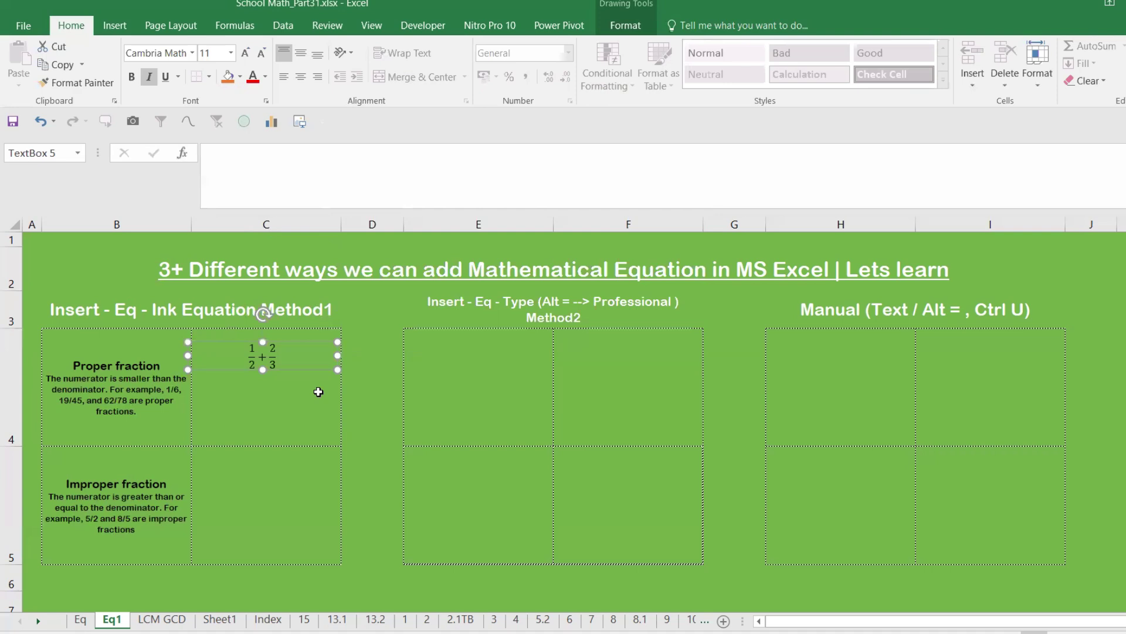
{"action": "left_click", "coordinate": [246, 53]}
{"action": "left_click", "coordinate": [246, 54]}
{"action": "left_click", "coordinate": [246, 53]}
{"action": "left_click", "coordinate": [246, 54]}
{"action": "left_click", "coordinate": [245, 53]}
{"action": "left_click", "coordinate": [245, 54]}
{"action": "left_click", "coordinate": [246, 53]}
{"action": "left_click", "coordinate": [246, 54]}
{"action": "left_click", "coordinate": [246, 54]}
{"action": "left_click", "coordinate": [245, 54]}
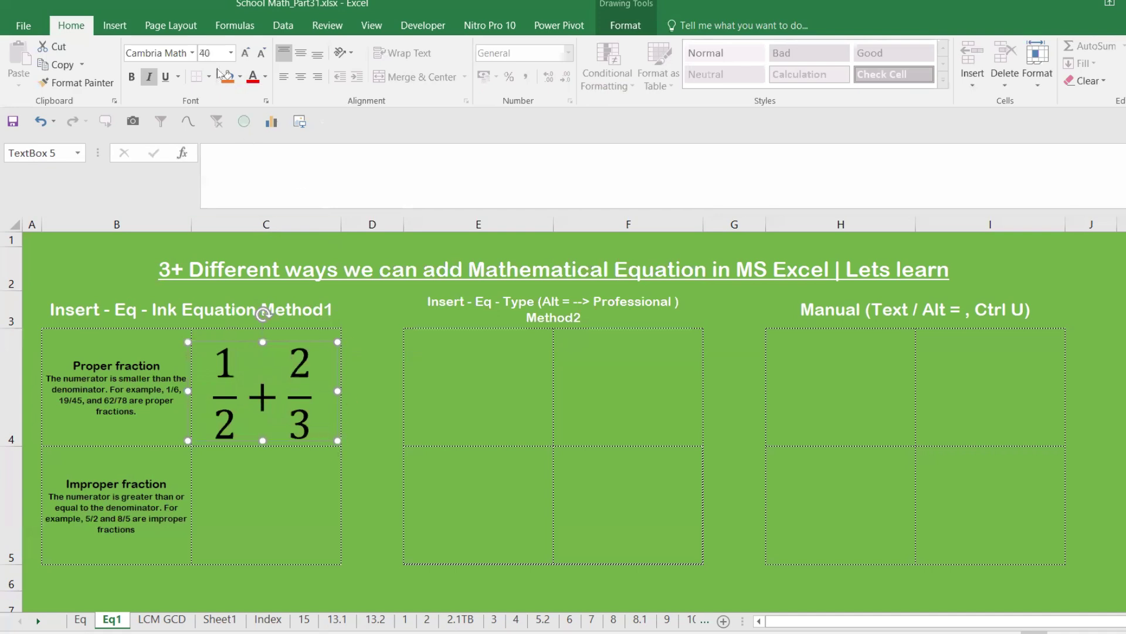
{"action": "key", "text": "ctrl+shift+period"}
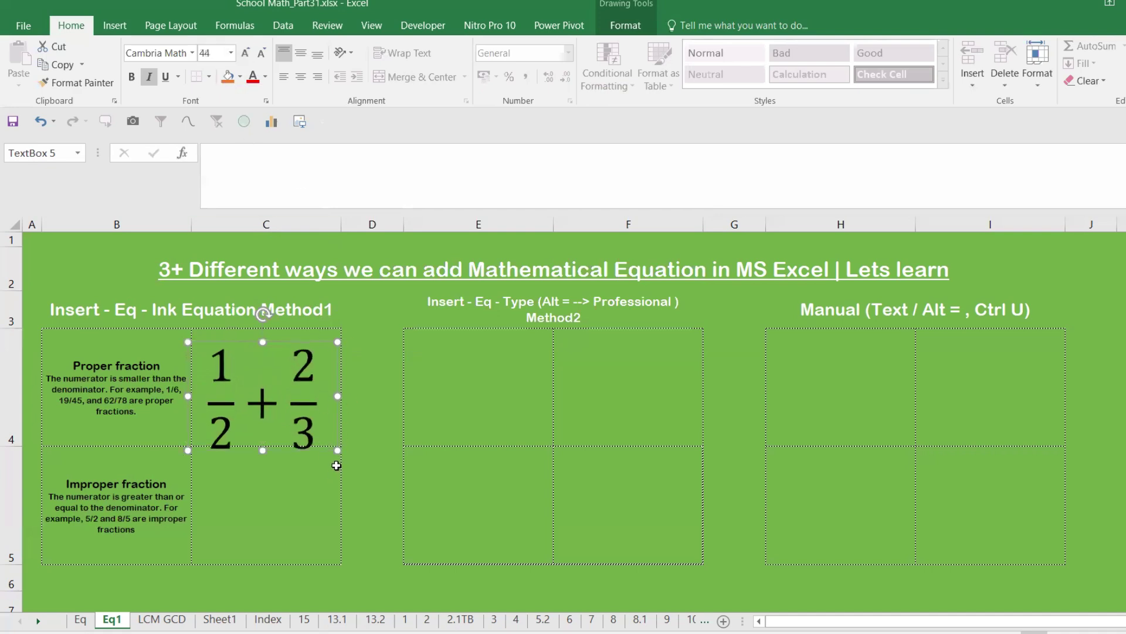
{"action": "left_click_drag", "start_coordinate": [316, 449], "coordinate": [317, 437]}
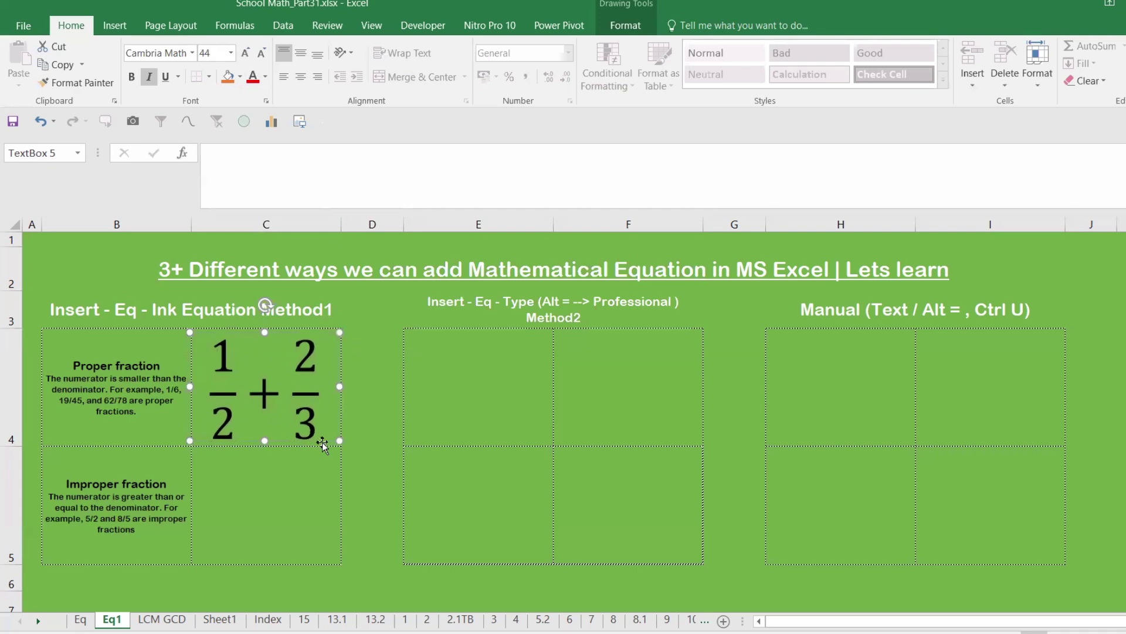
{"action": "left_click", "coordinate": [264, 492]}
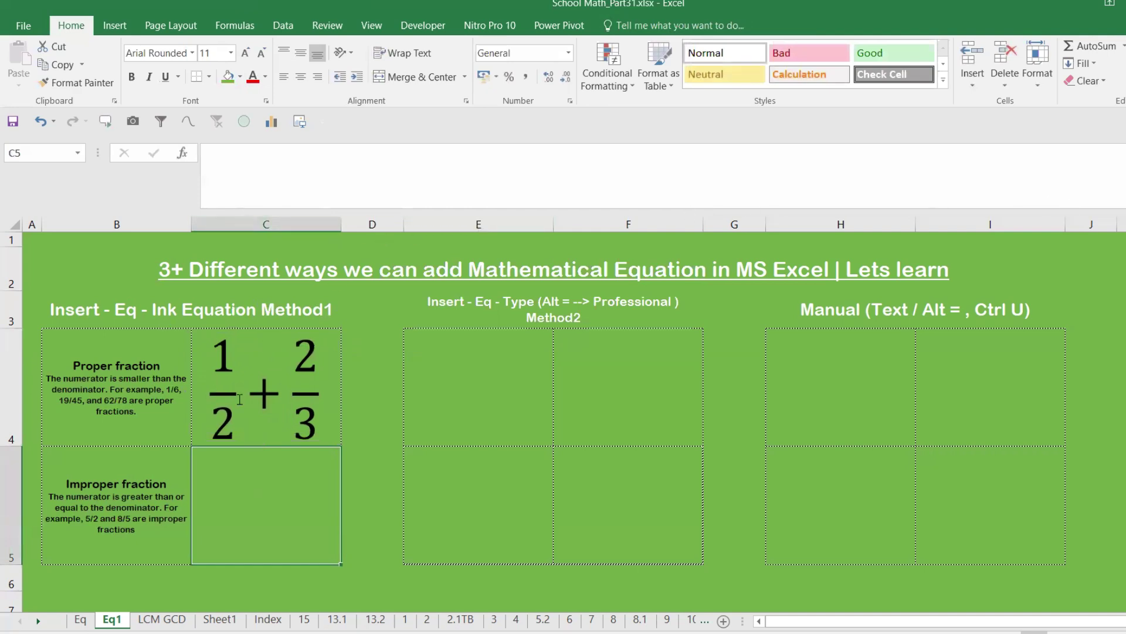
Copy the 1/2 + 2/3 equation into the Improper fraction cell below
{"action": "left_click", "coordinate": [283, 440]}
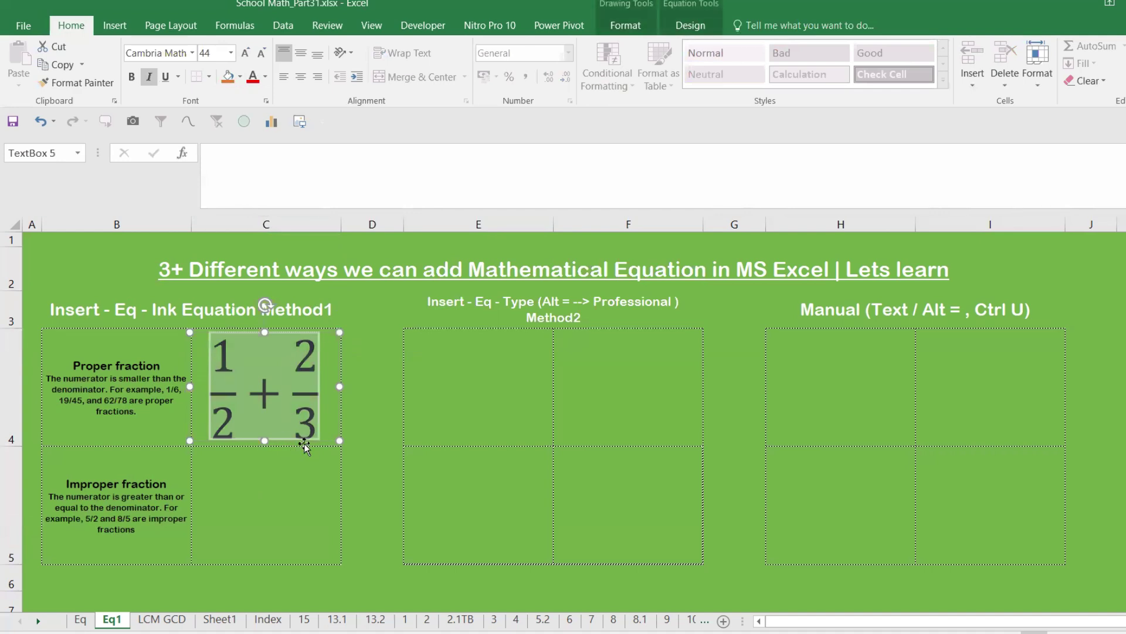
{"action": "left_click", "coordinate": [302, 445]}
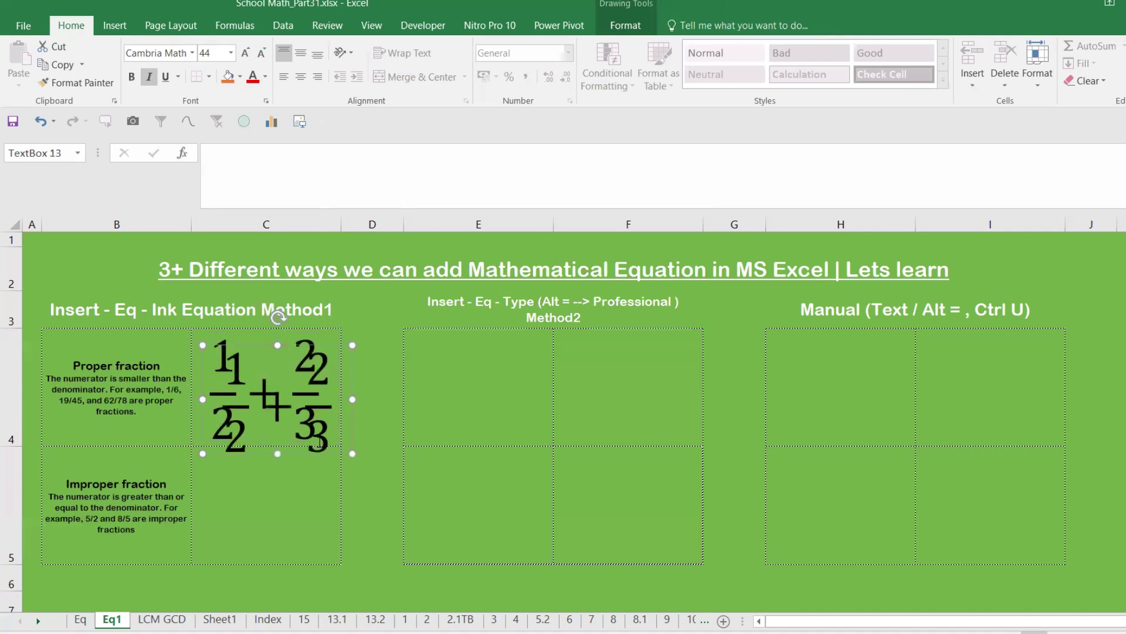
{"action": "left_click_drag", "start_coordinate": [336, 455], "coordinate": [321, 556]}
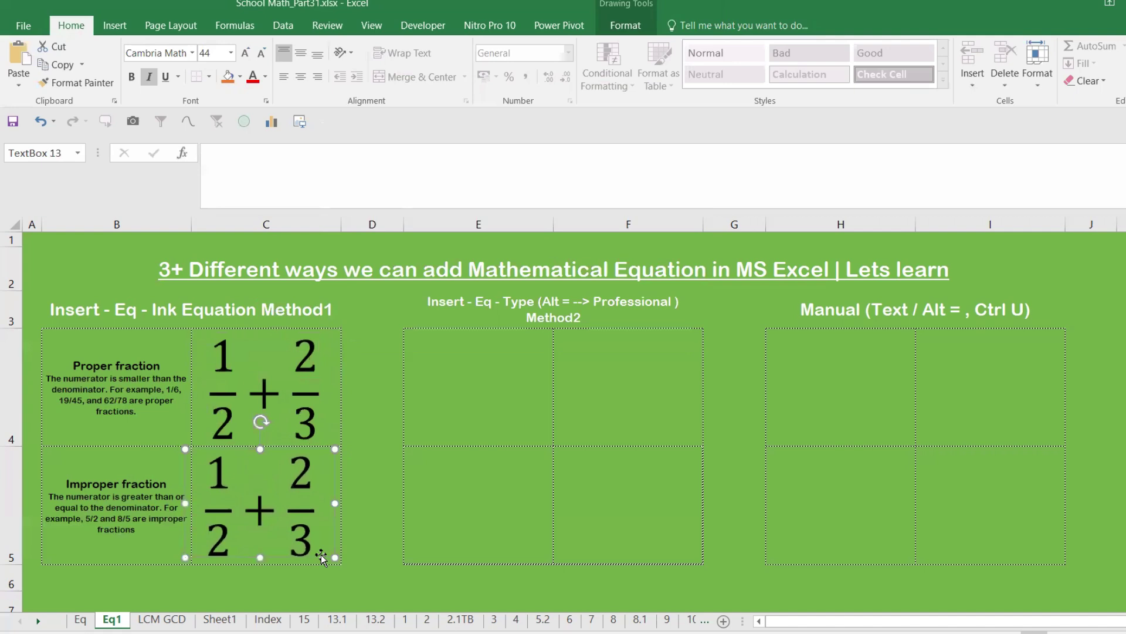
Edit the copied equation to read 5/2 + 8/5, changing numerators to 5 and 8 and denominator to 5
{"action": "left_click", "coordinate": [208, 475]}
{"action": "left_click", "coordinate": [230, 475]}
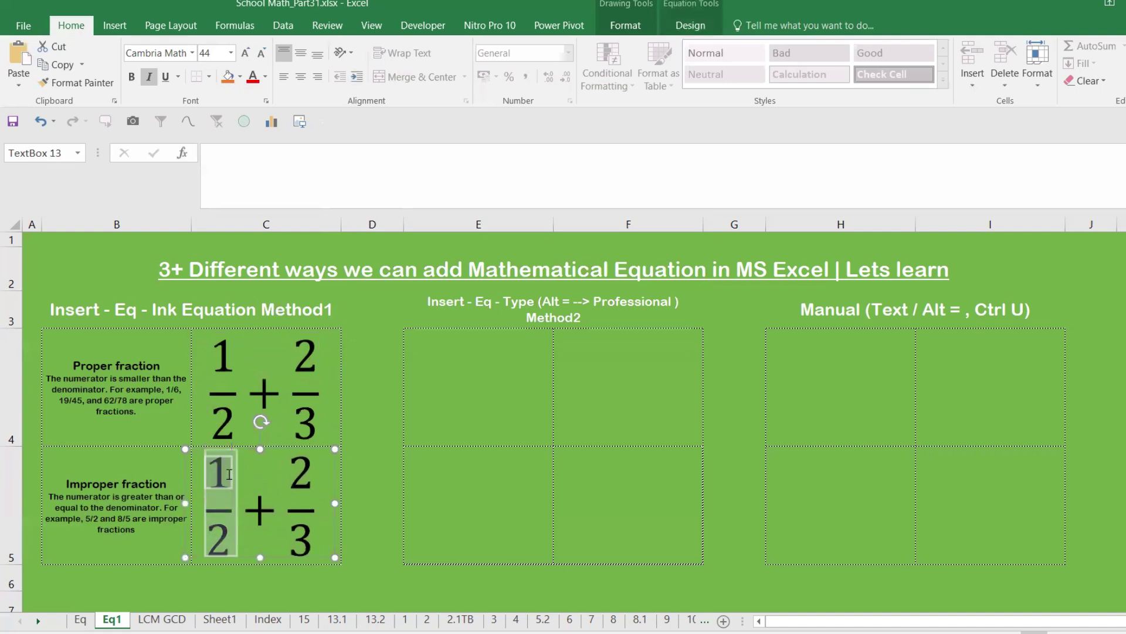
{"action": "key", "text": "BackSpace"}
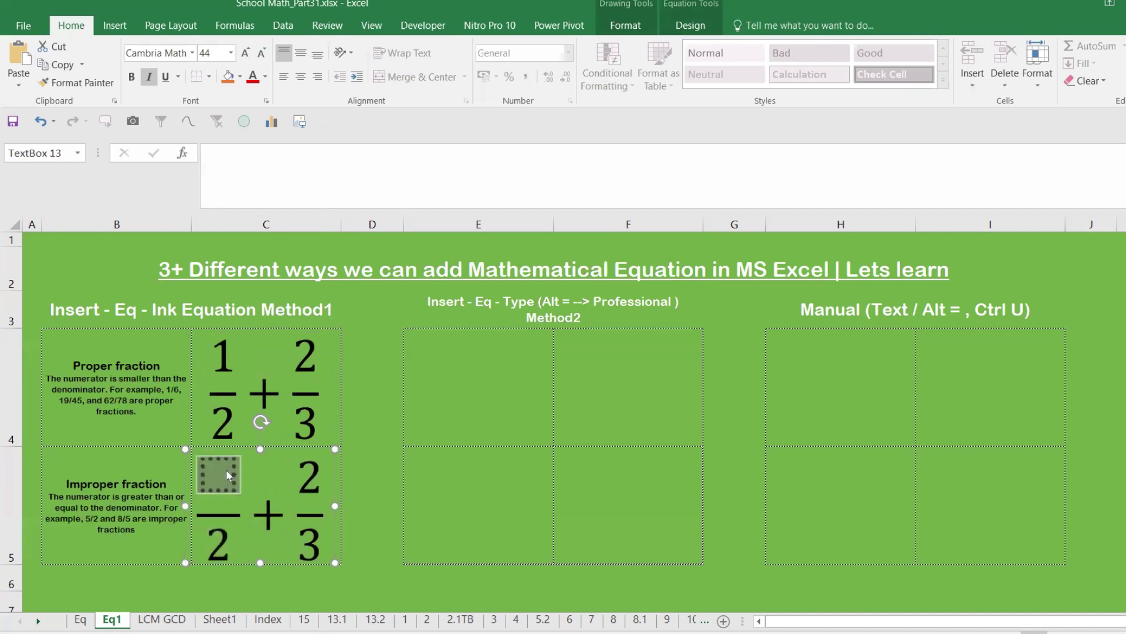
{"action": "type", "text": "5"}
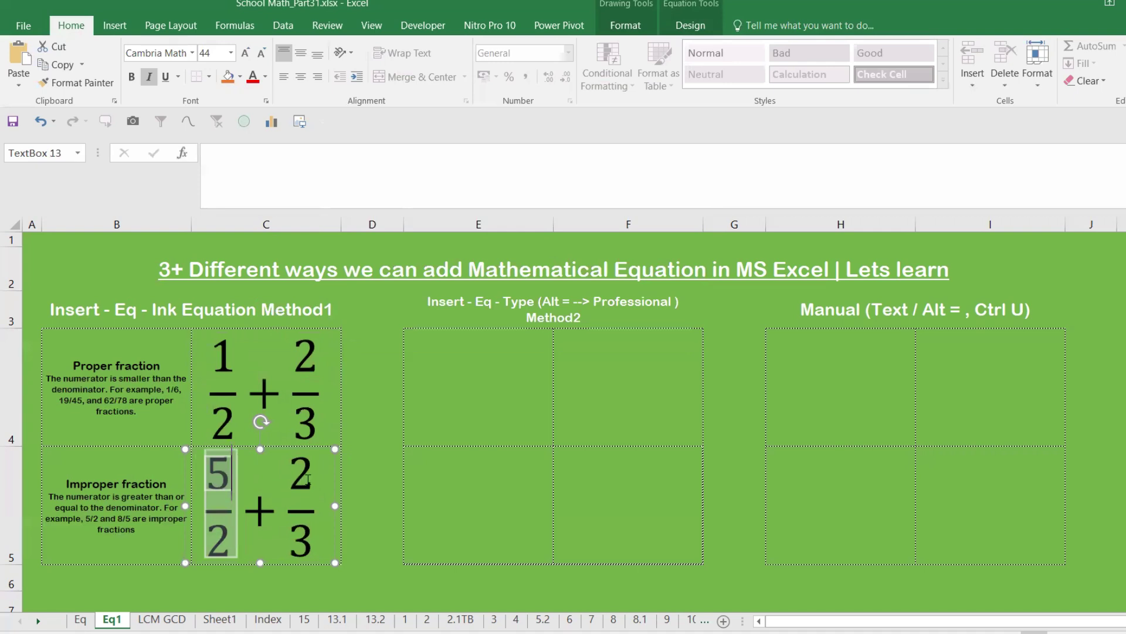
{"action": "left_click", "coordinate": [308, 479]}
{"action": "key", "text": "BackSpace"}
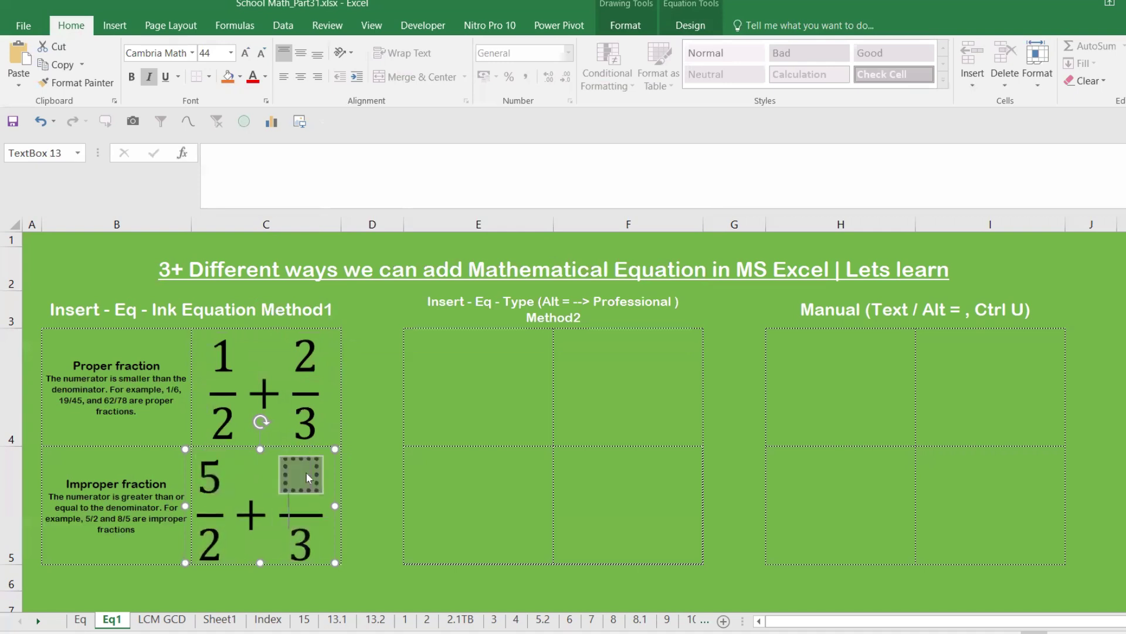
{"action": "type", "text": "8"}
{"action": "left_click", "coordinate": [308, 537]}
{"action": "type", "text": "5"}
{"action": "key", "text": "BackSpace"}
{"action": "key", "text": "BackSpace"}
{"action": "type", "text": "5"}
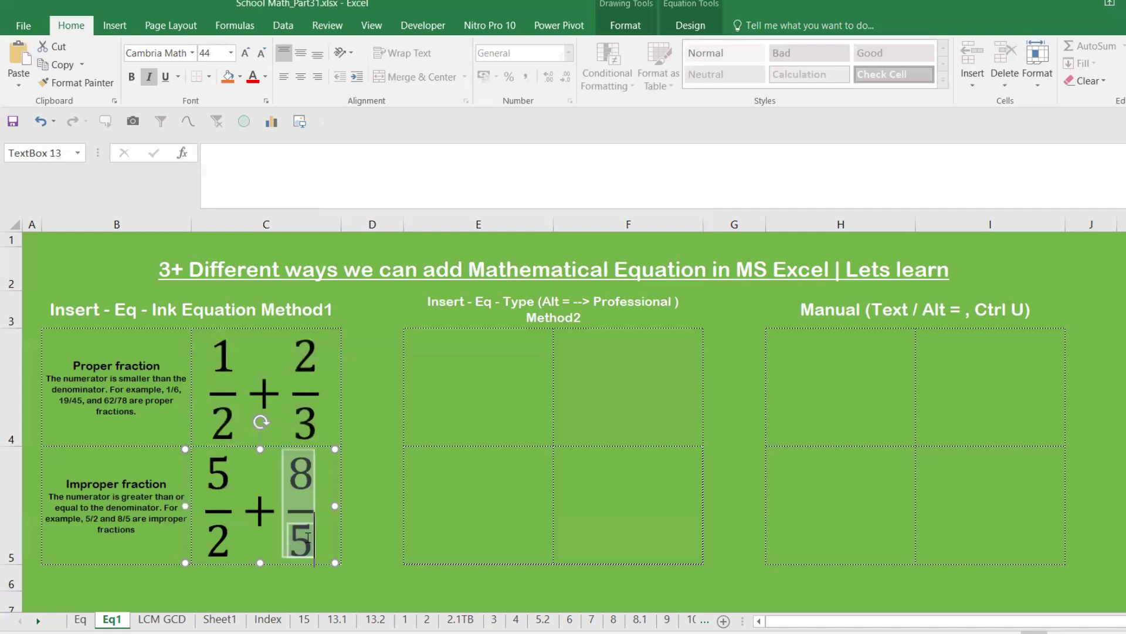
{"action": "left_click", "coordinate": [356, 569]}
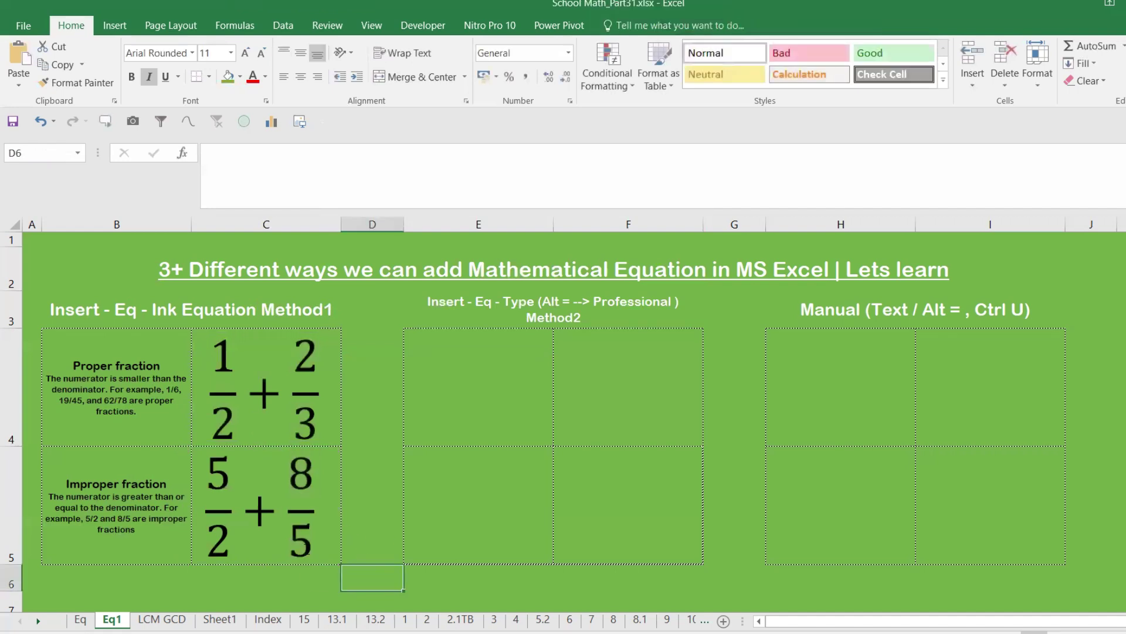